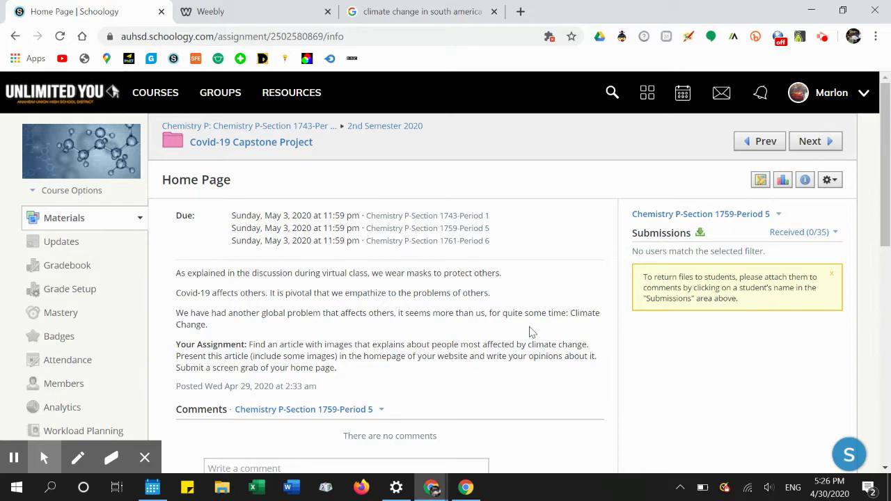
On the Google results, scroll down to the WWF 'Climate Change Impacts in Latin America' link and open it
click(419, 16)
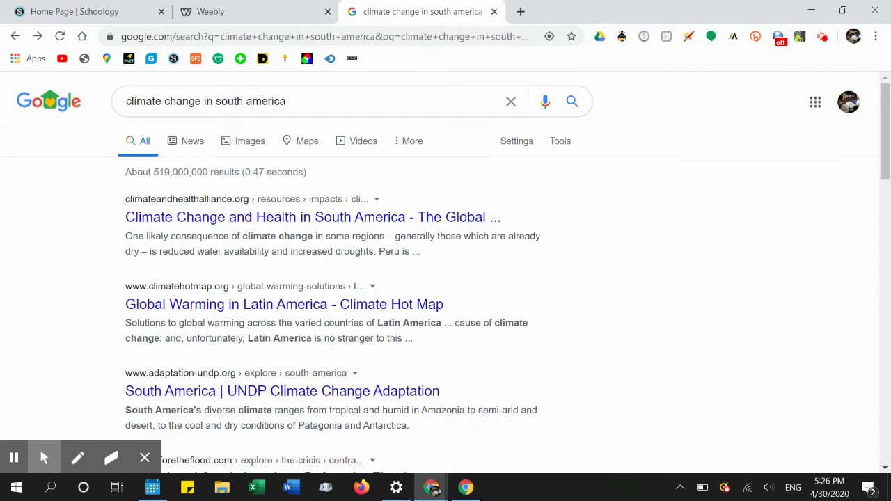
scroll(596, 286, down, 1)
right_click(596, 286)
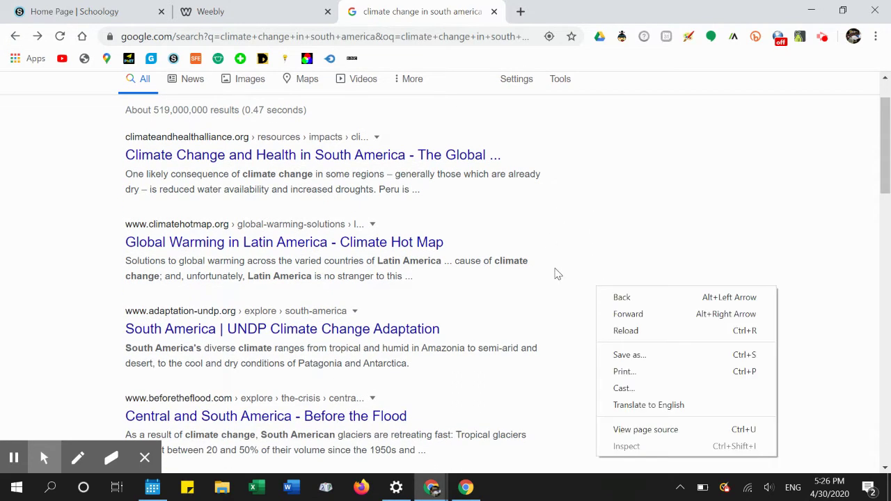
scroll(556, 274, down, 2)
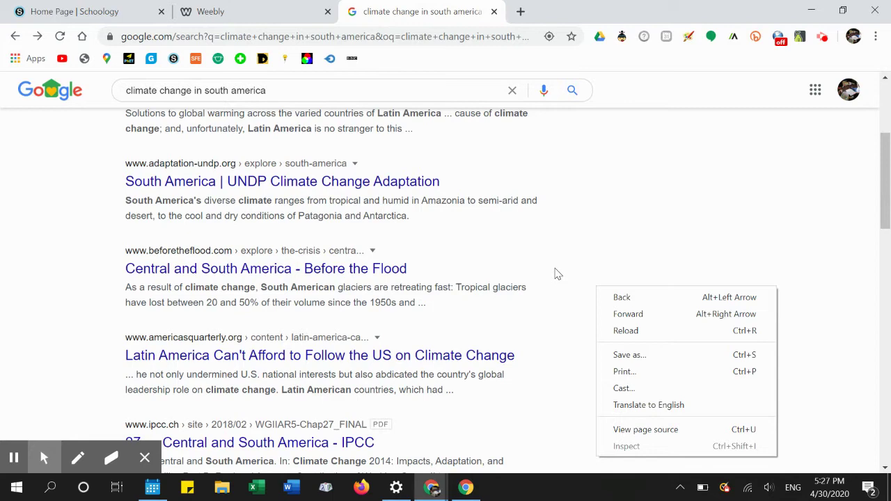
scroll(556, 273, down, 5)
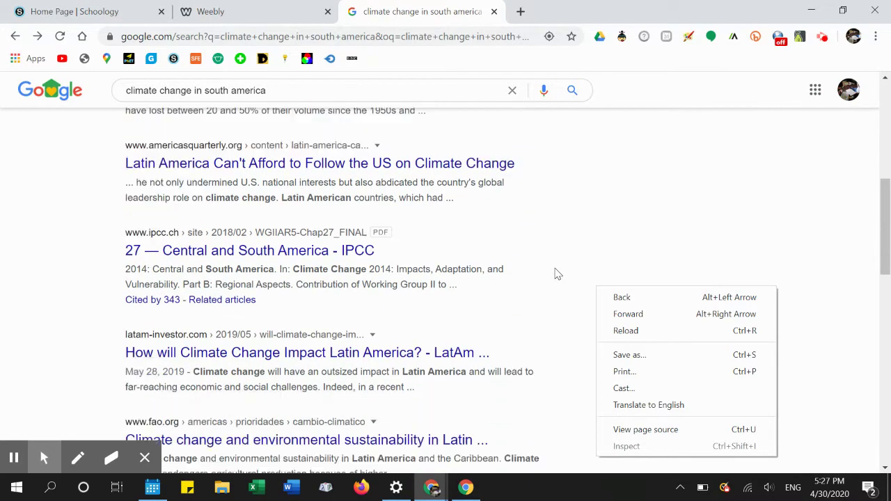
scroll(557, 273, down, 2)
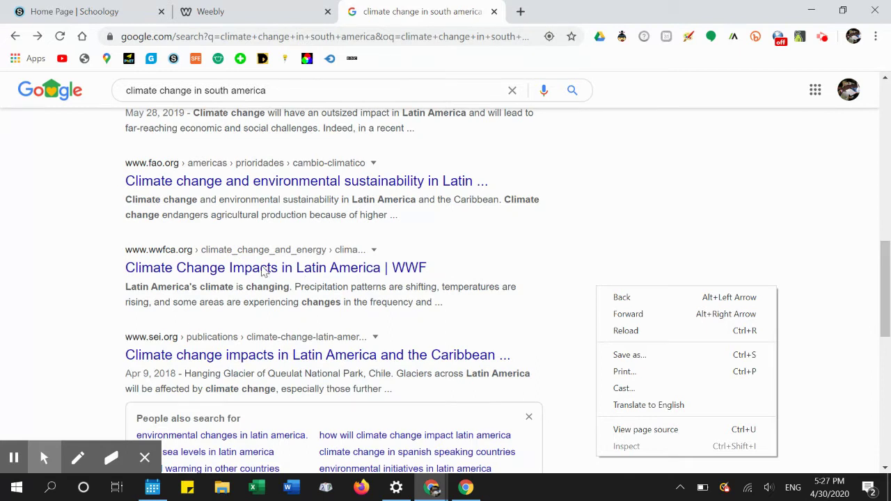
click(118, 279)
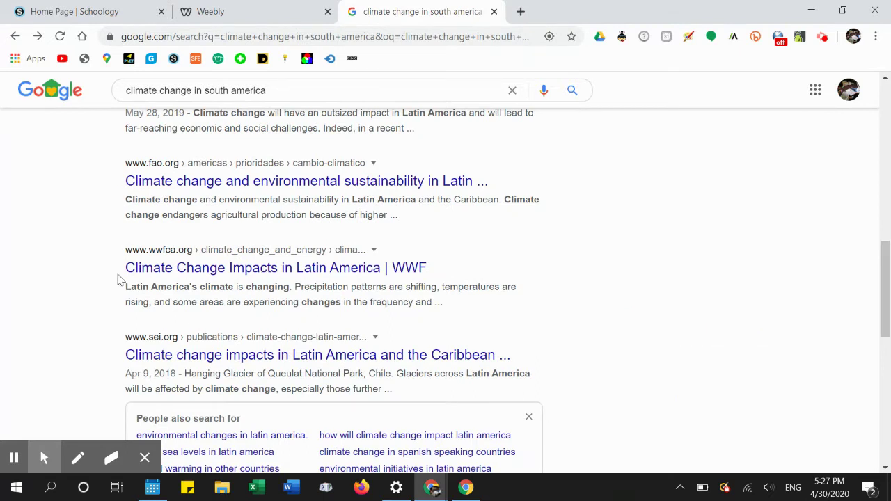
click(254, 271)
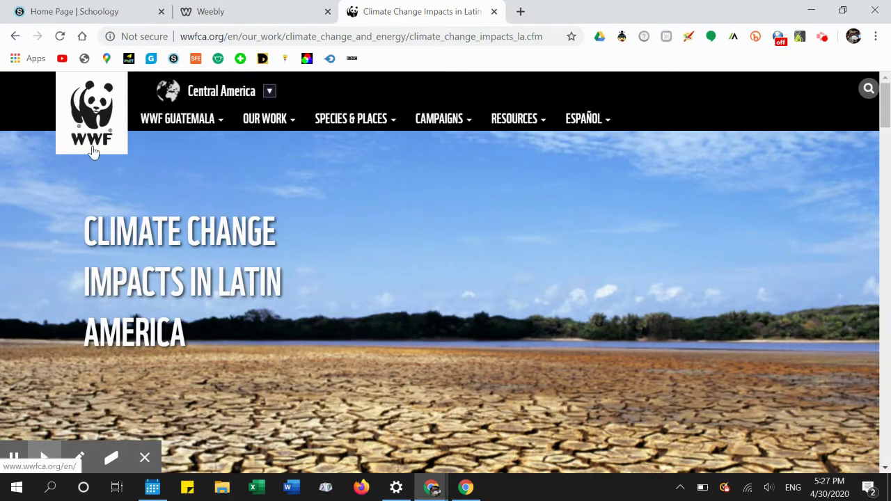
Scroll through the WWF article to the flood-debris photo
scroll(314, 289, down, 1)
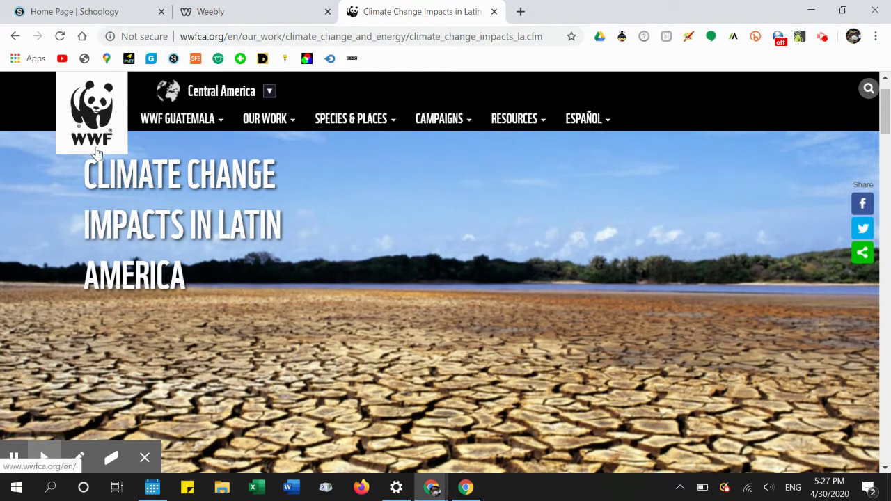
scroll(445, 302, down, 6)
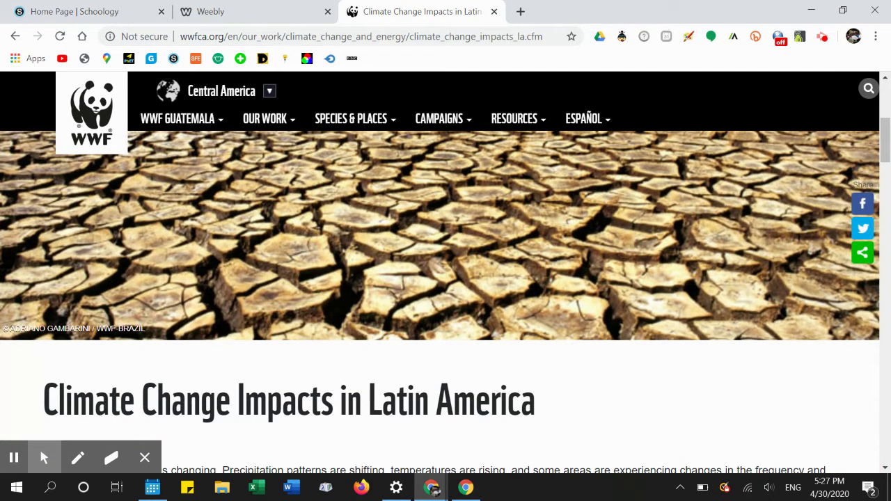
scroll(445, 302, down, 8)
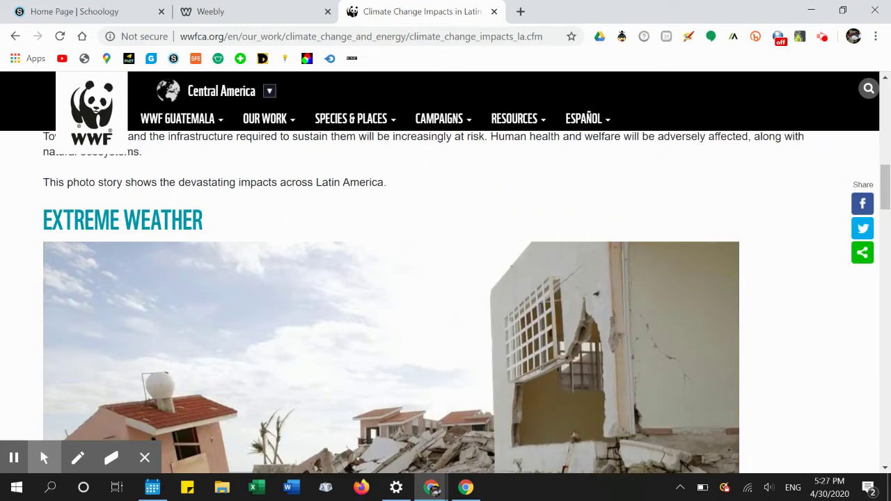
scroll(446, 302, down, 5)
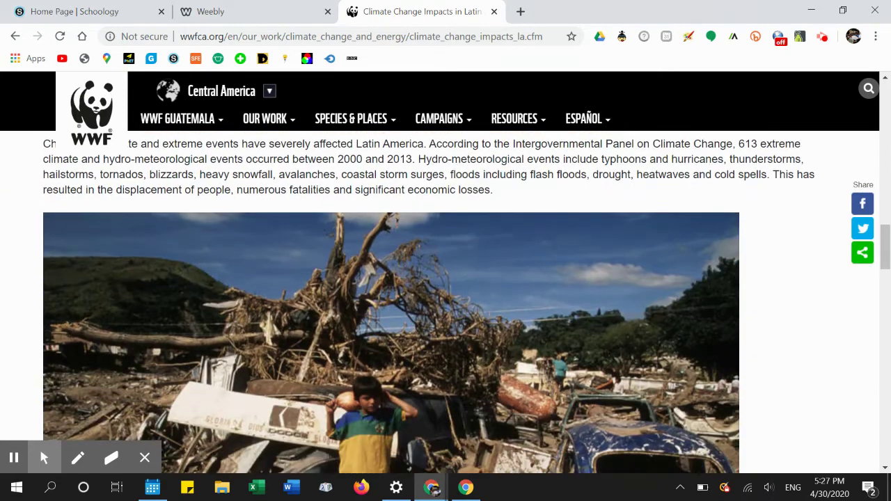
scroll(445, 302, down, 2)
scroll(445, 302, up, 1)
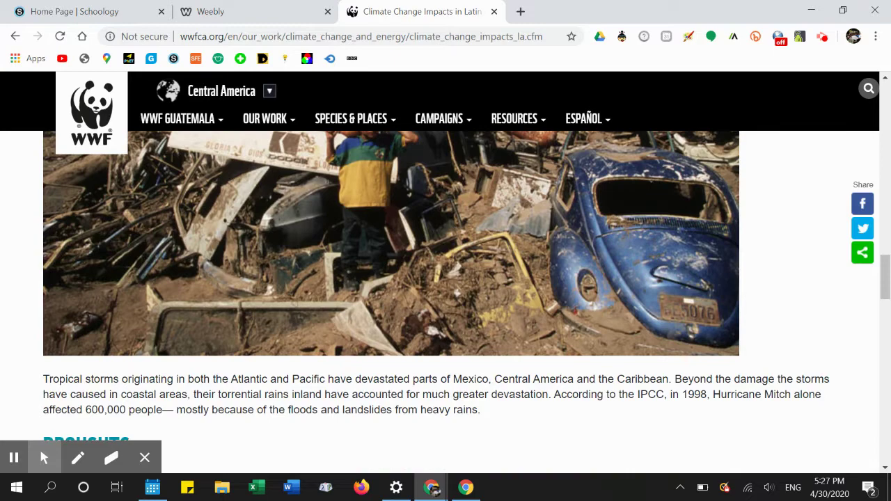
scroll(445, 302, down, 4)
scroll(445, 302, down, 3)
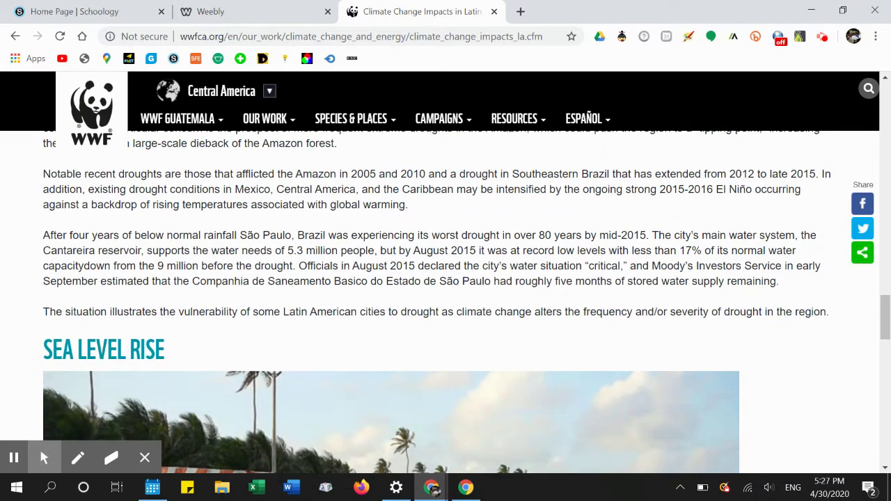
scroll(446, 302, down, 2)
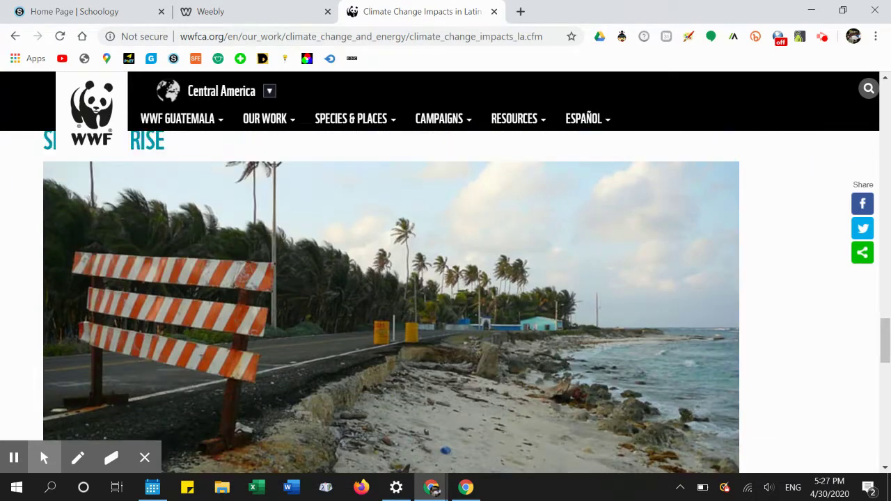
scroll(445, 302, up, 12)
scroll(445, 302, up, 10)
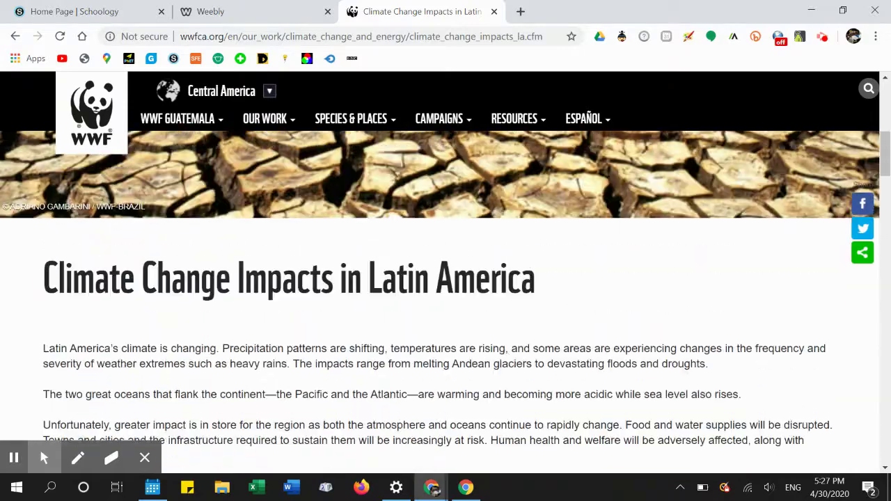
scroll(374, 170, down, 3)
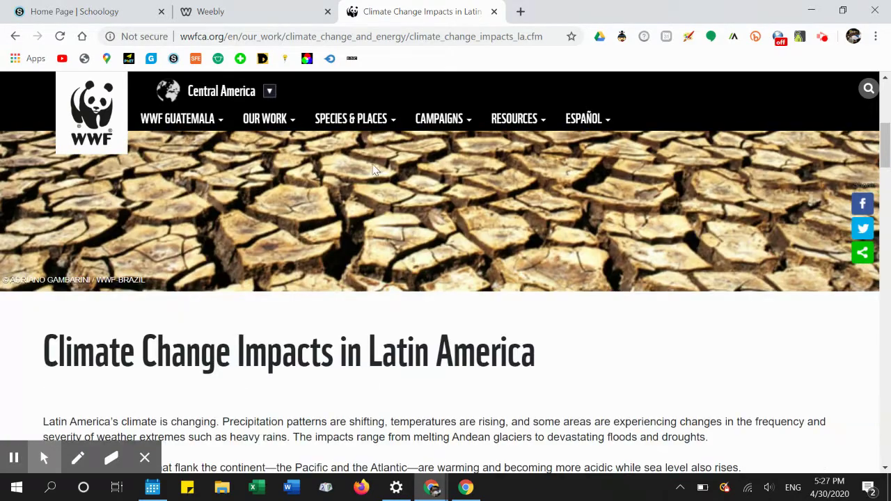
scroll(409, 276, down, 17)
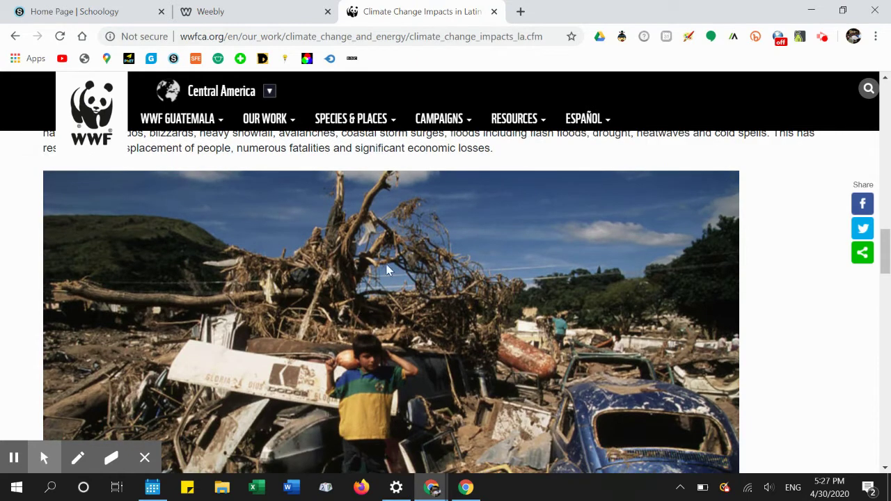
Bring up the flood photo's context menu, dismiss it, and return to the Weebly editor
right_click(387, 270)
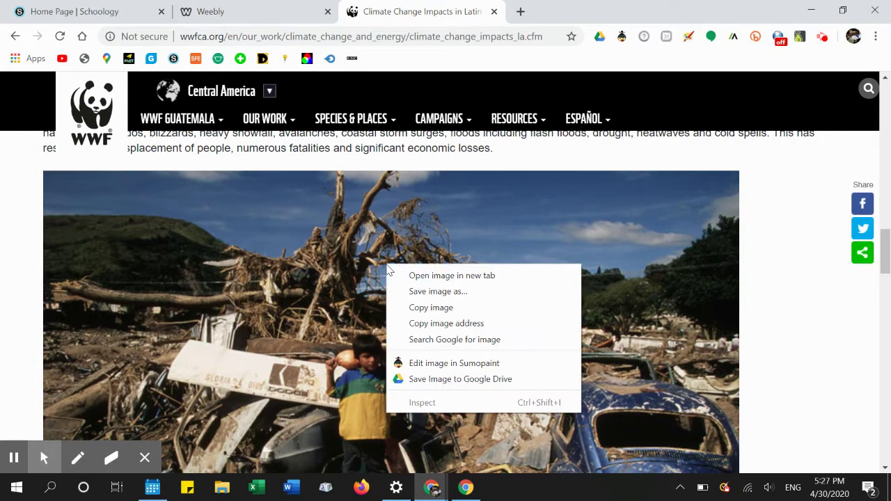
click(330, 281)
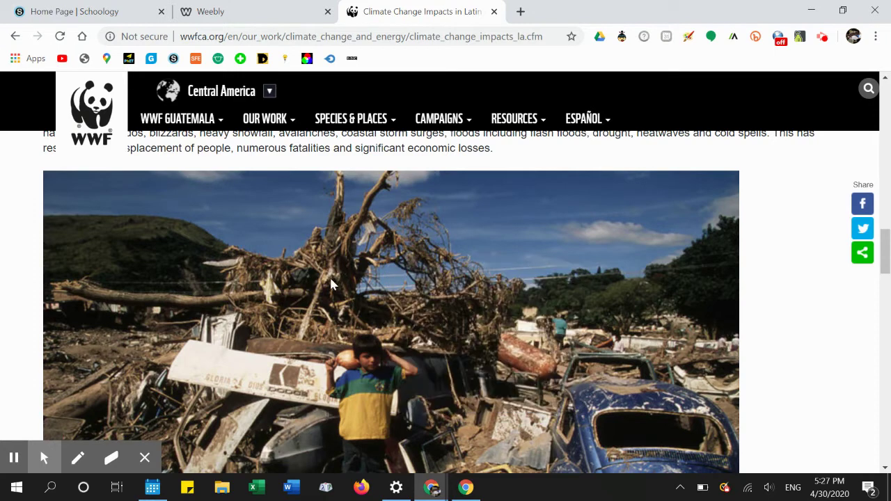
click(251, 14)
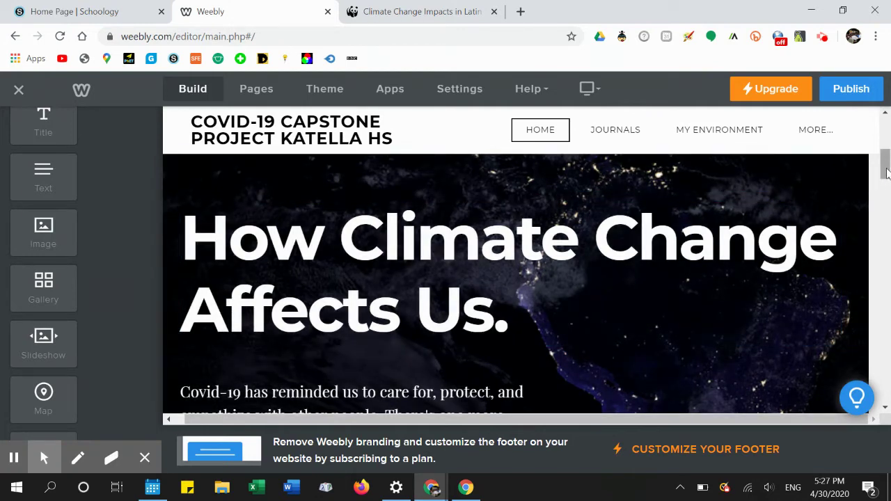
Delete the month schedule table under the 'Breathtaking adventures' heading
click(886, 172)
drag(885, 173, 886, 298)
mouse_move(725, 324)
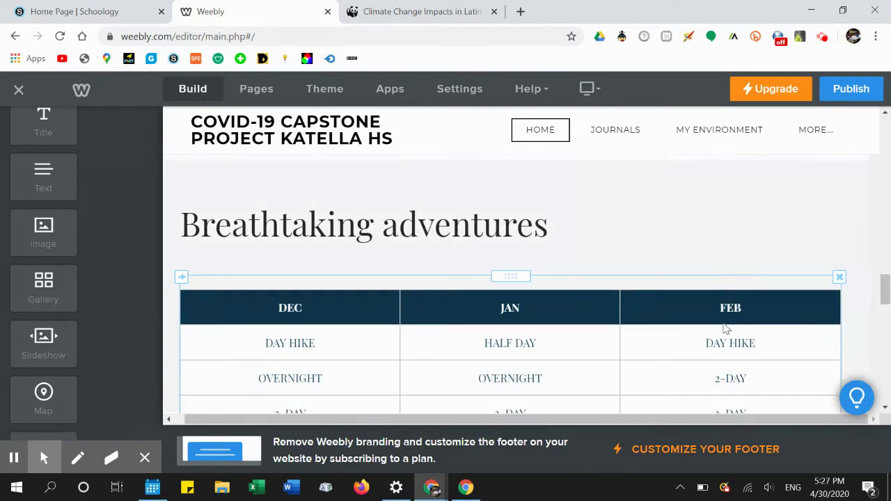
click(840, 278)
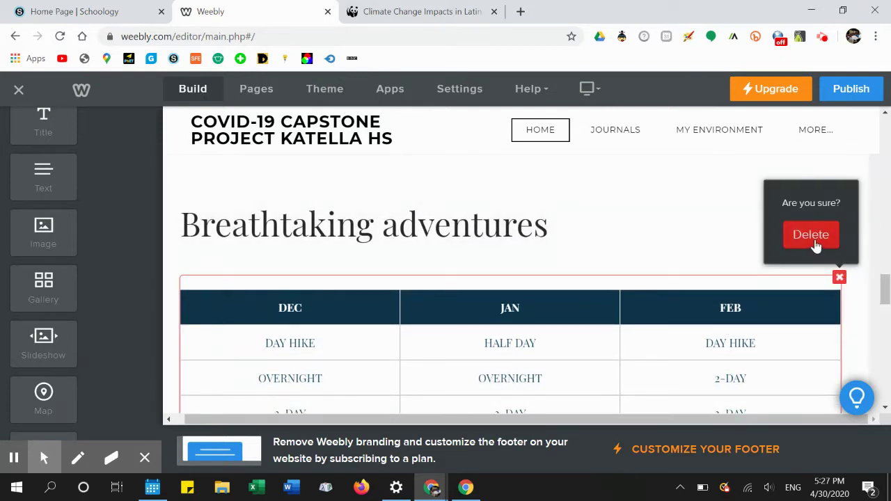
click(810, 235)
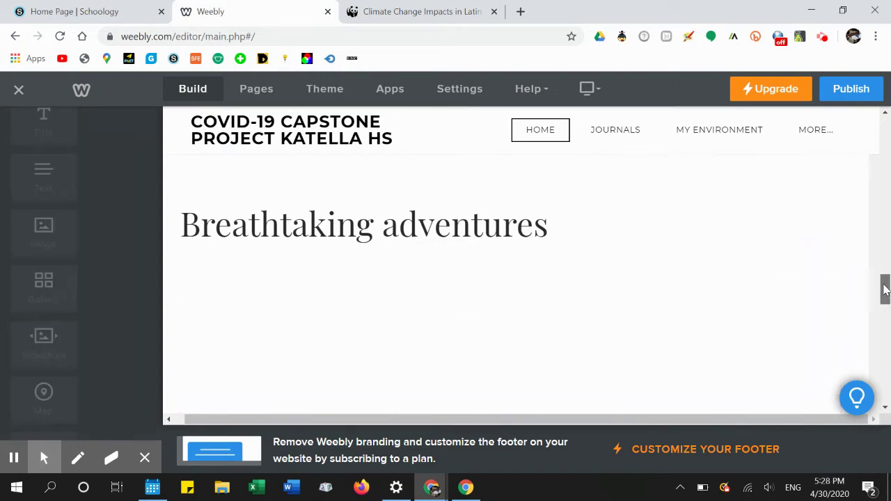
Place an Image element just below the intro paragraph ending 'Climate Change.'
drag(885, 279, 887, 162)
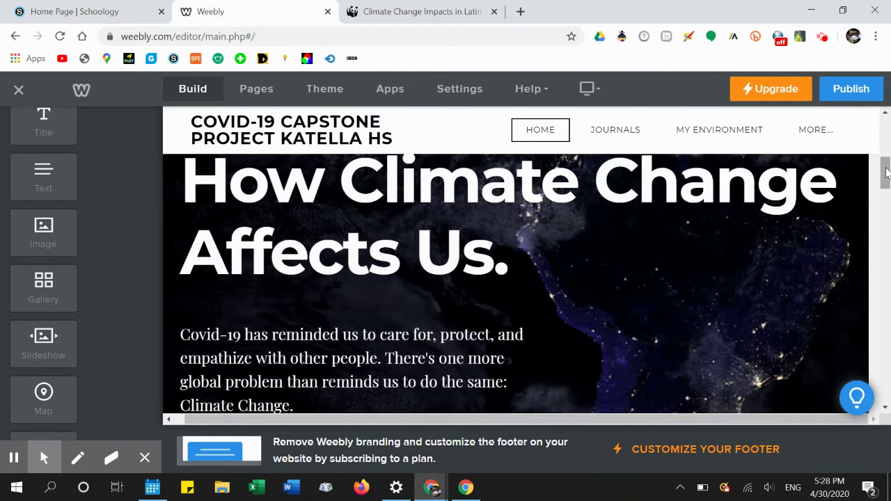
drag(886, 173, 886, 184)
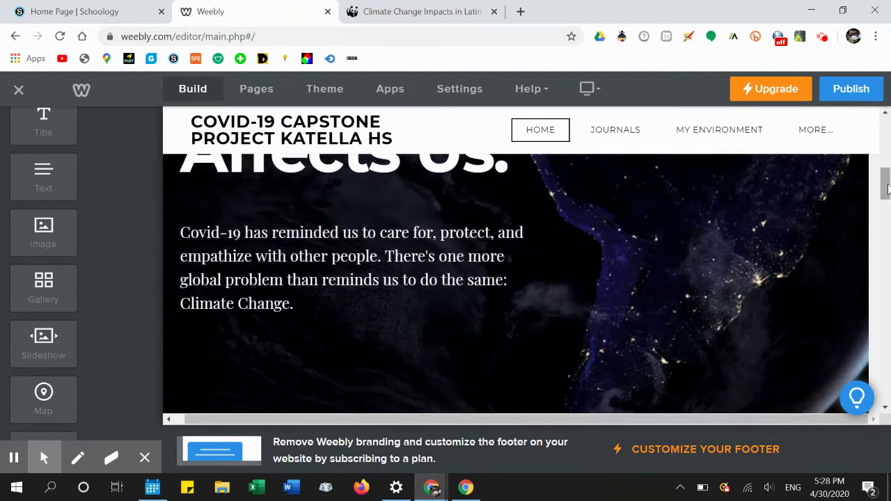
drag(886, 185, 886, 200)
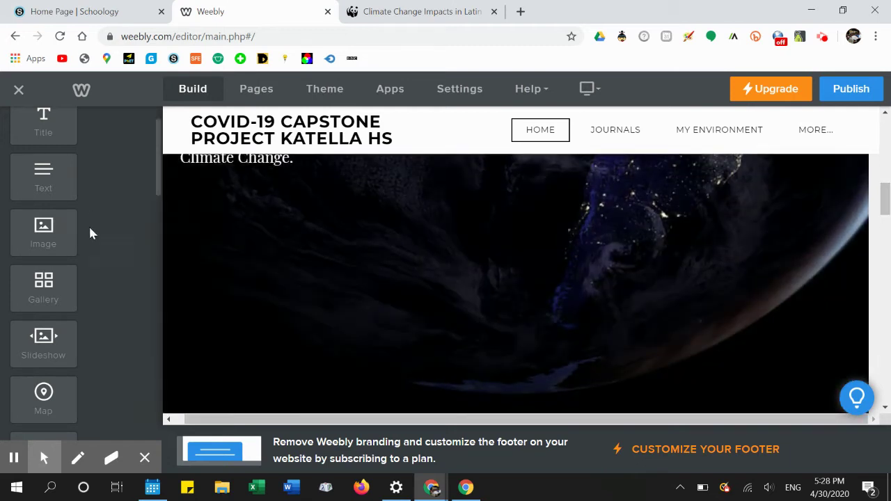
drag(43, 234, 477, 246)
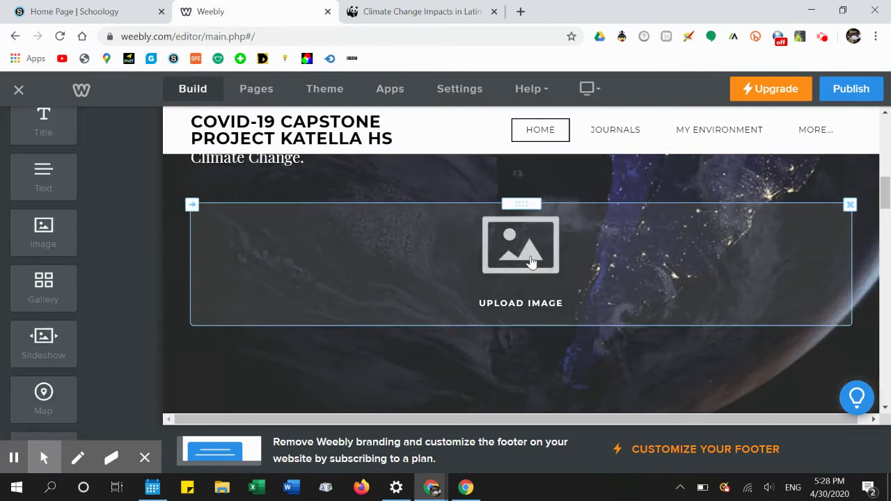
Upload Climate_C_Impact…(WWF).jpg from the computer into the new image block
click(528, 261)
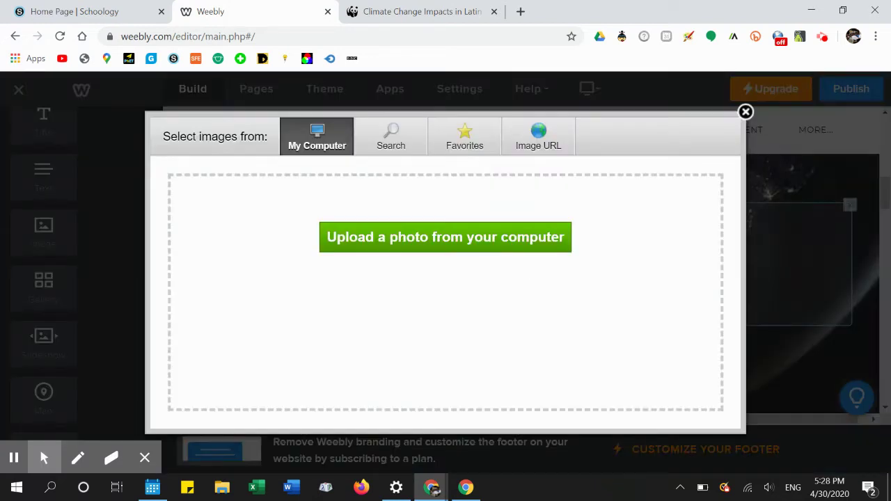
click(429, 234)
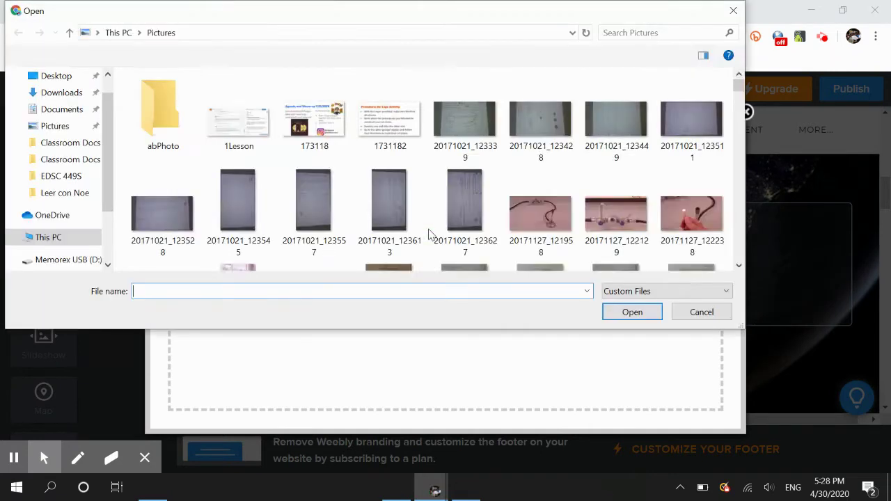
text(cli)
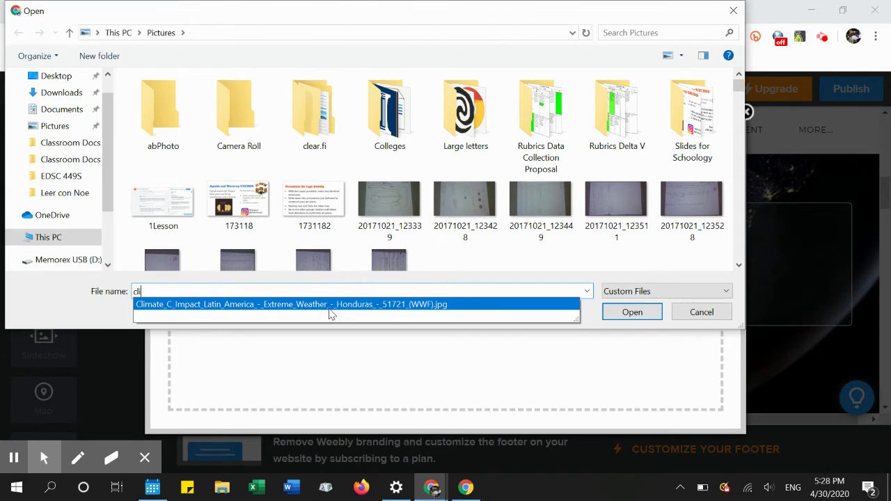
click(331, 306)
click(632, 312)
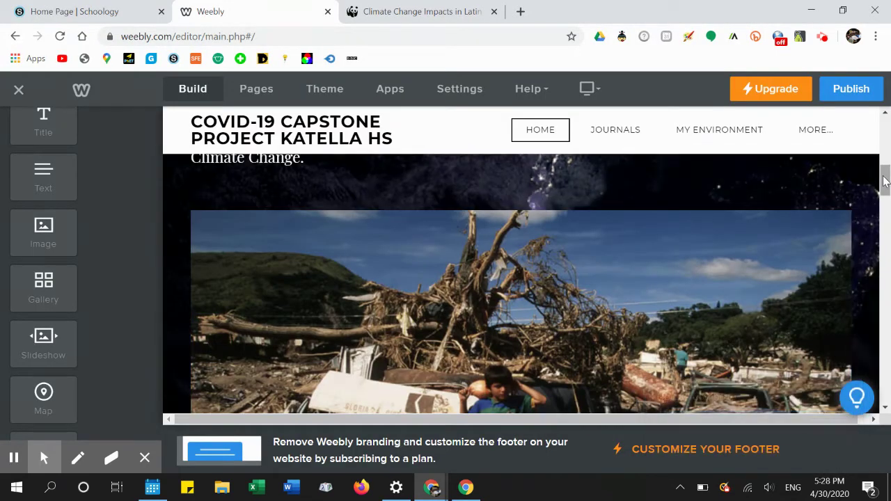
Drag a Button element into the header section beside the flood photo
drag(885, 181, 888, 212)
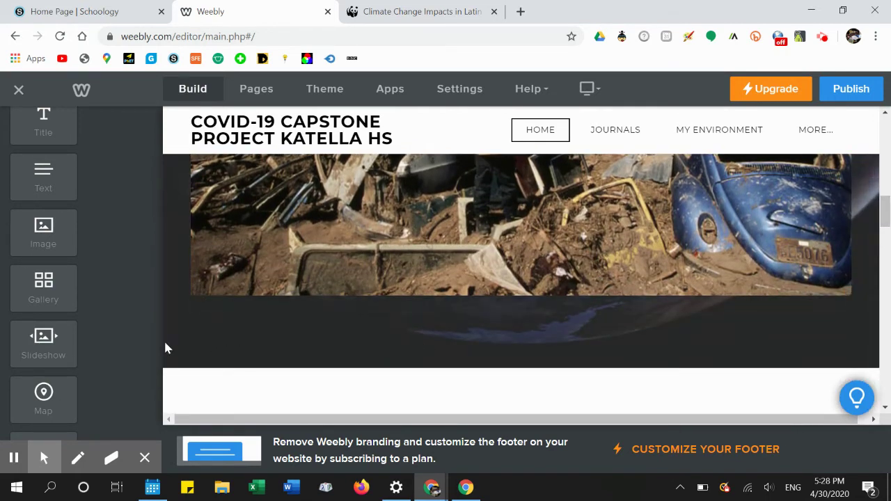
scroll(111, 334, down, 5)
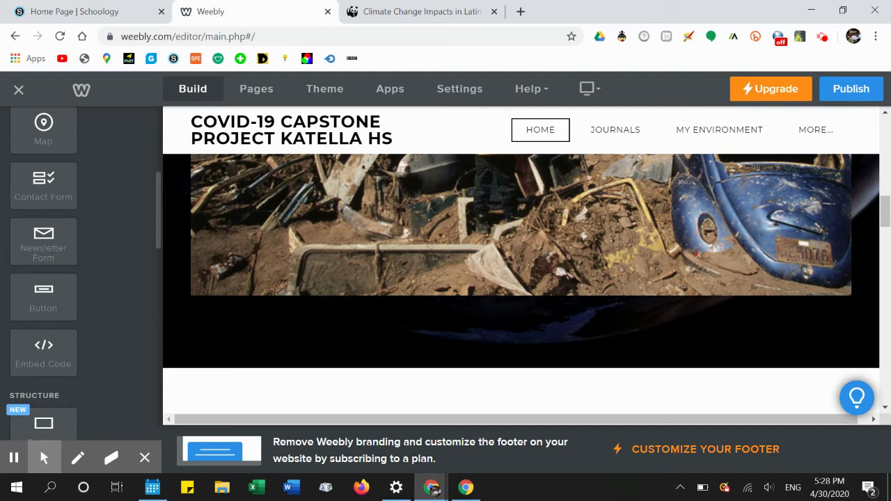
drag(43, 298, 101, 299)
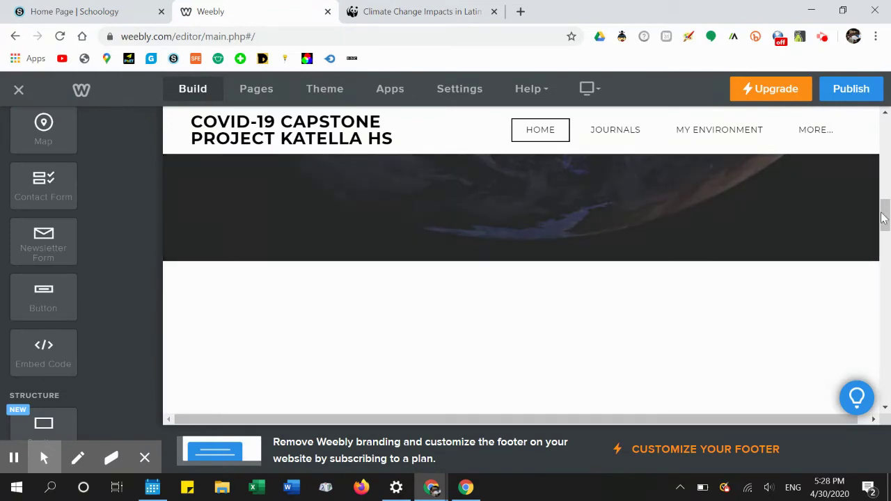
drag(884, 214, 888, 190)
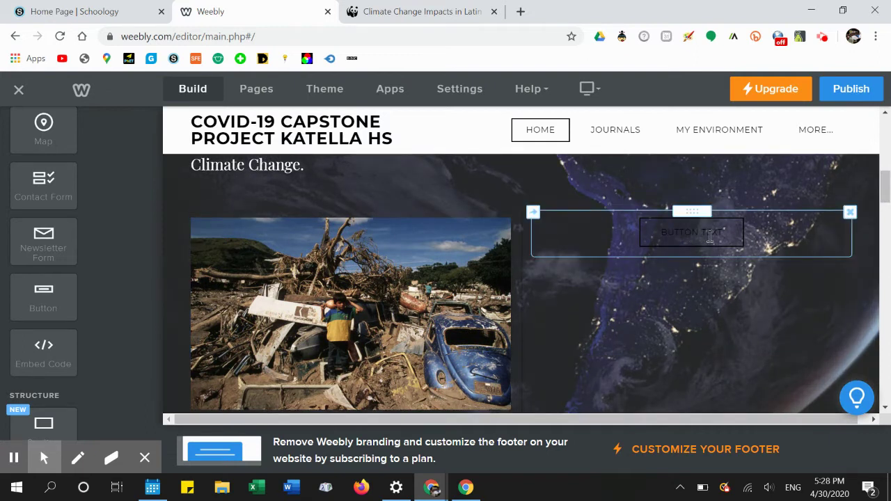
In the new button's settings, browse the styles, then set its link type to Website URL
click(691, 231)
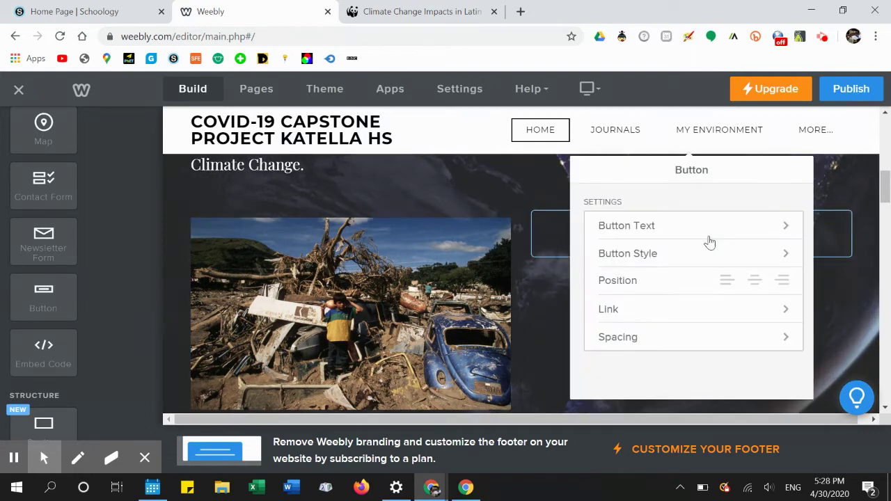
click(669, 255)
scroll(660, 313, down, 1)
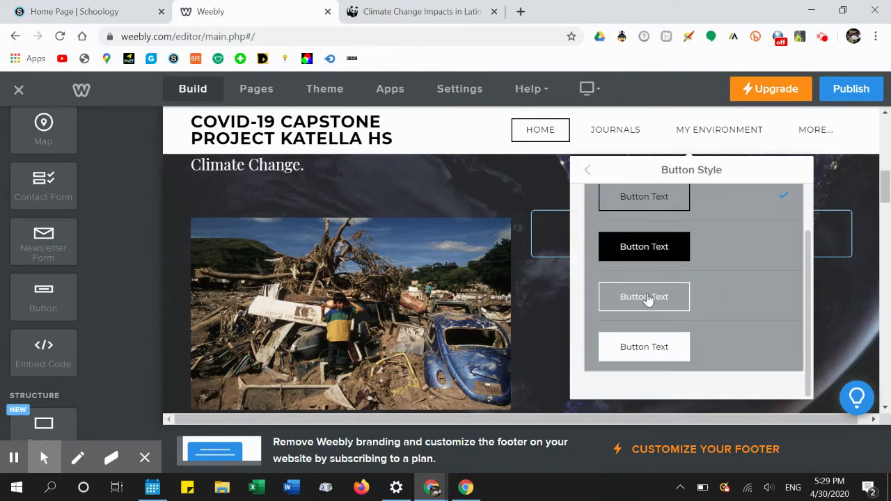
click(587, 171)
click(652, 308)
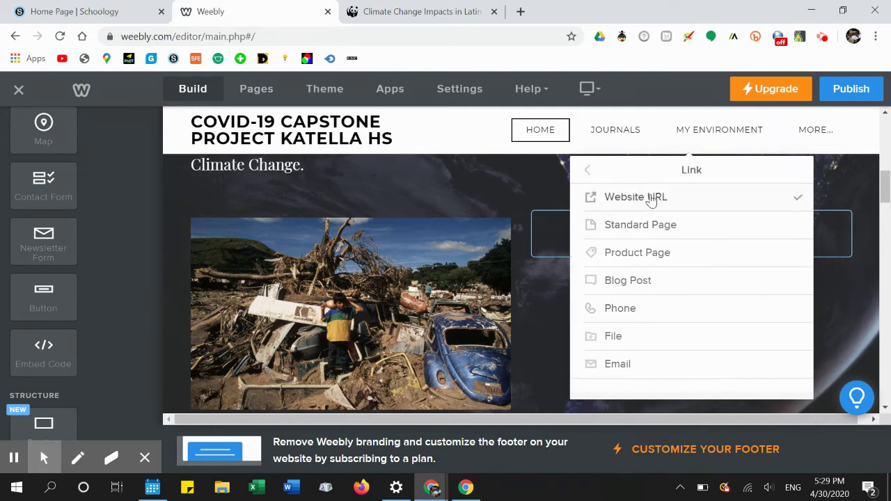
click(651, 198)
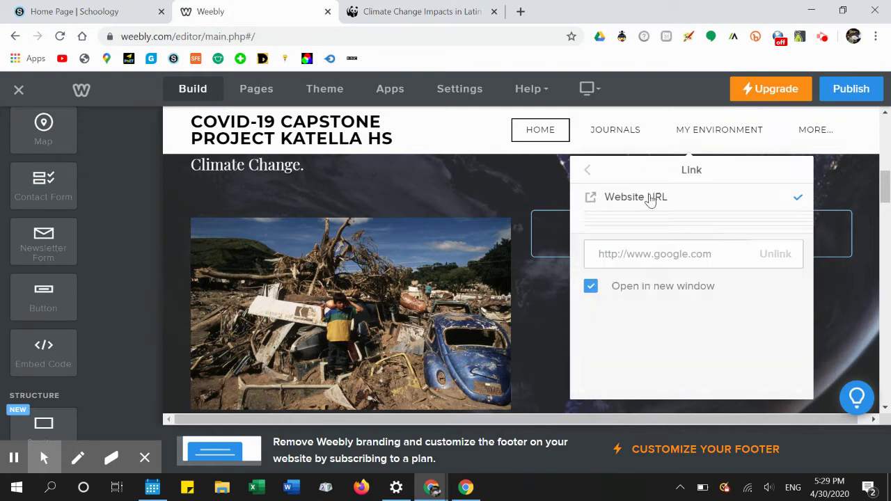
Paste the WWF Latin America article's URL as the button's link and close its settings
click(408, 13)
click(377, 36)
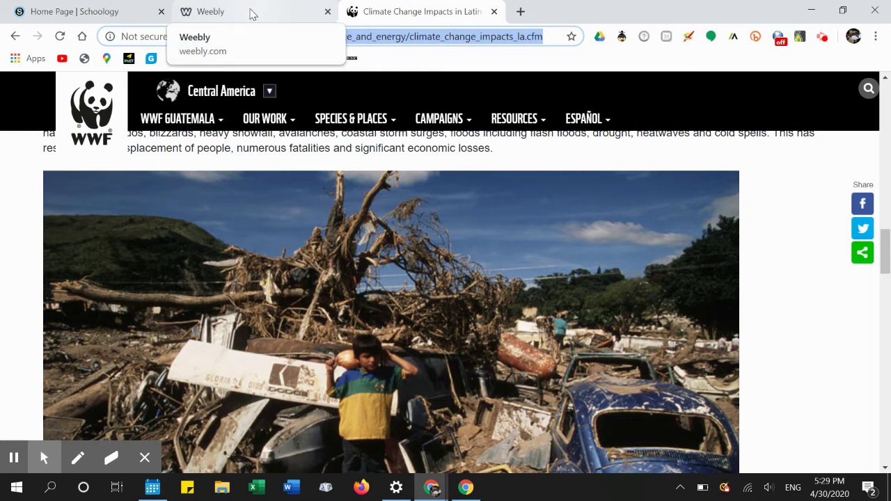
click(254, 19)
click(696, 252)
right_click(695, 254)
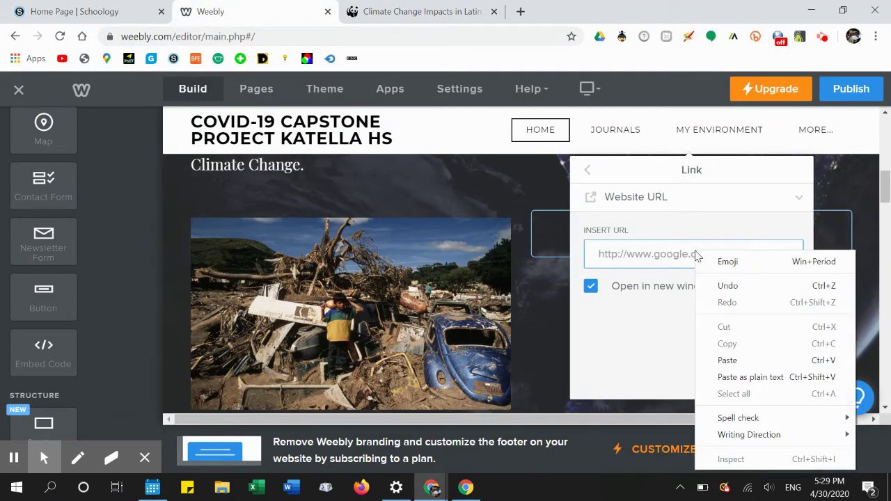
click(727, 360)
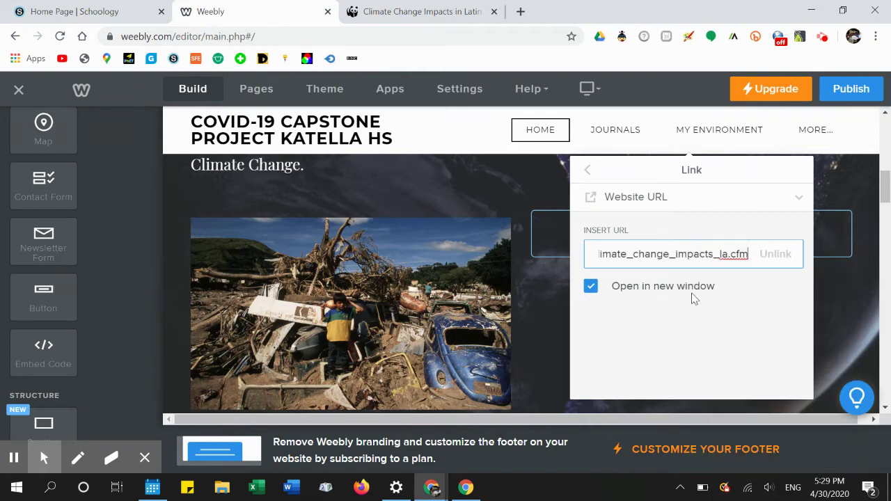
click(588, 174)
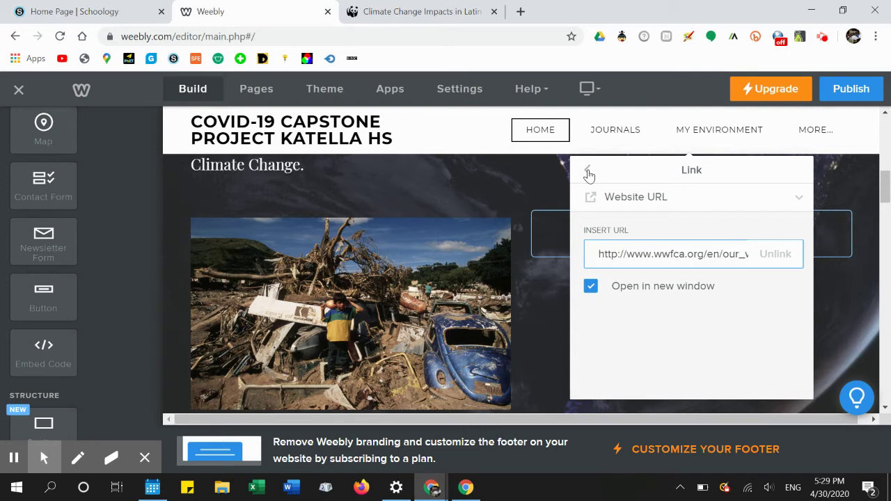
click(547, 314)
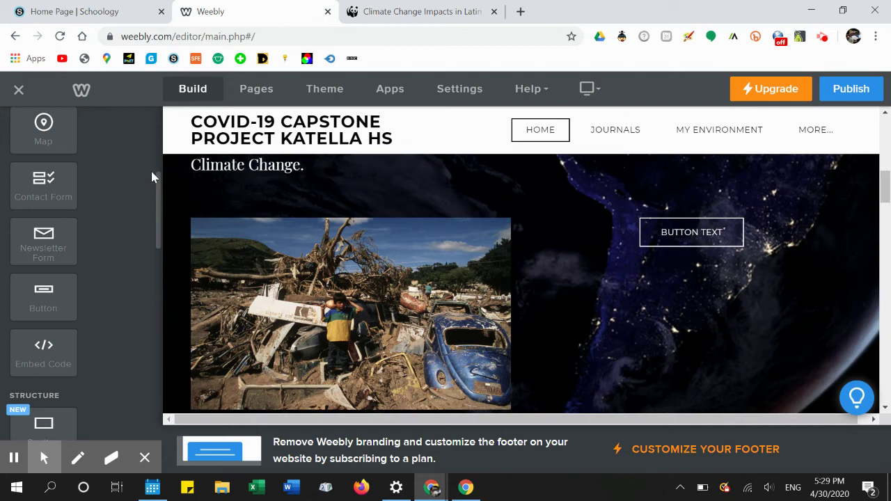
Place a text block below the button and type 'HAHAHAHAHAH' into it
scroll(151, 175, up, 3)
scroll(113, 200, up, 3)
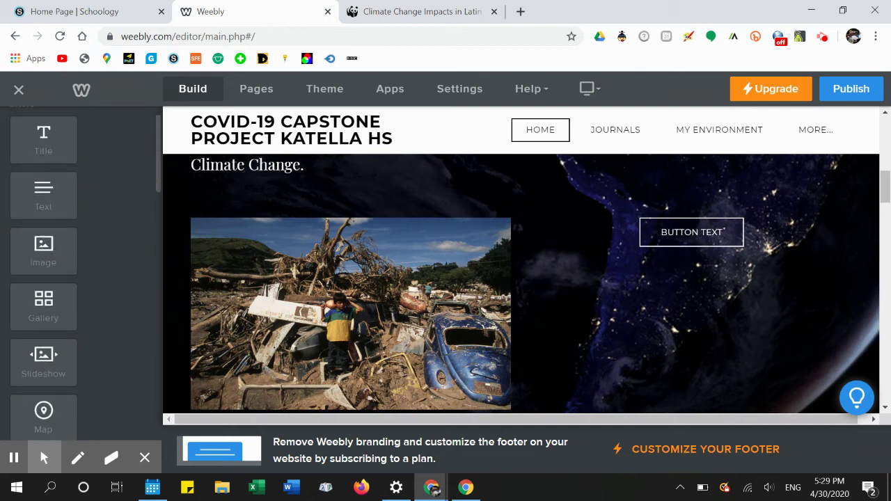
drag(49, 223, 715, 287)
drag(717, 324, 703, 298)
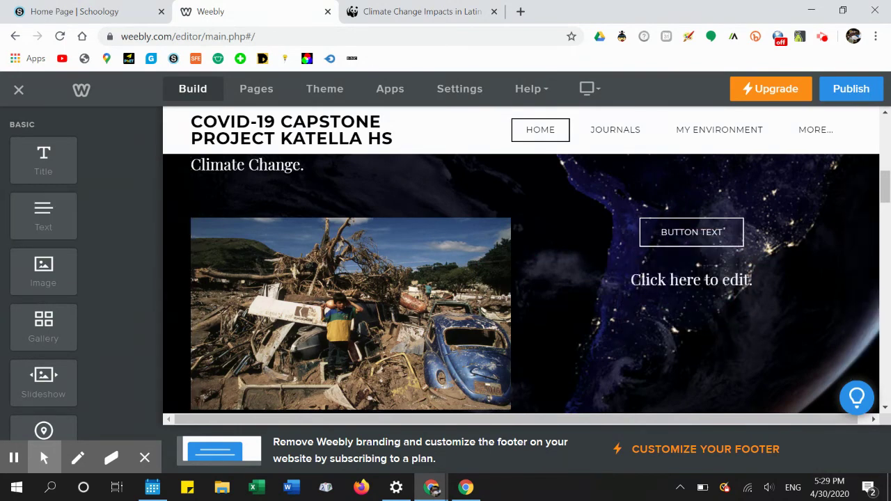
click(720, 281)
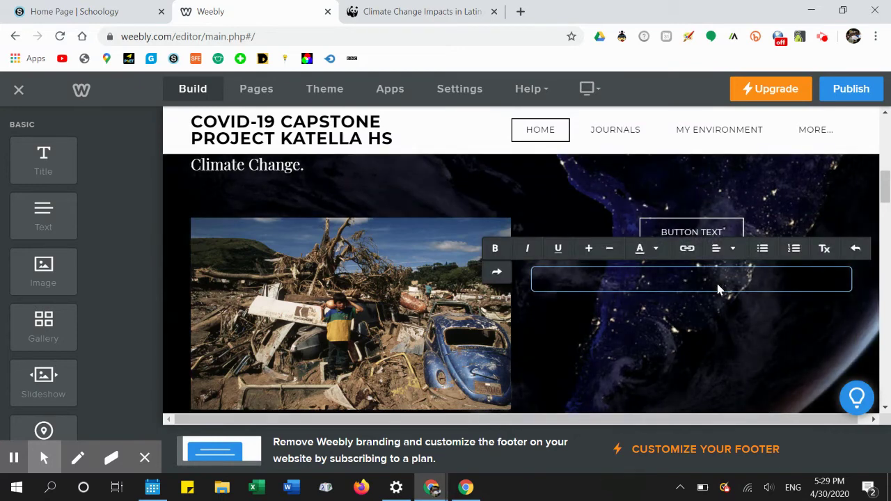
text(HAHAHAHAHAH)
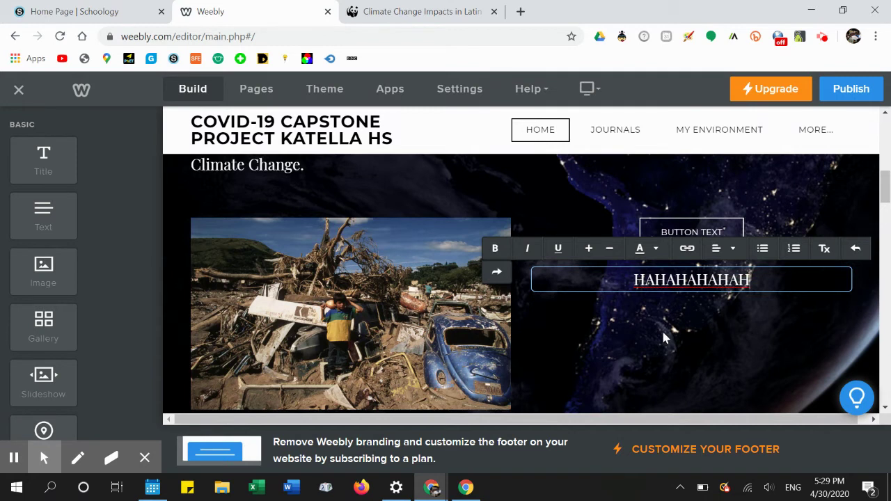
scroll(534, 283, down, 1)
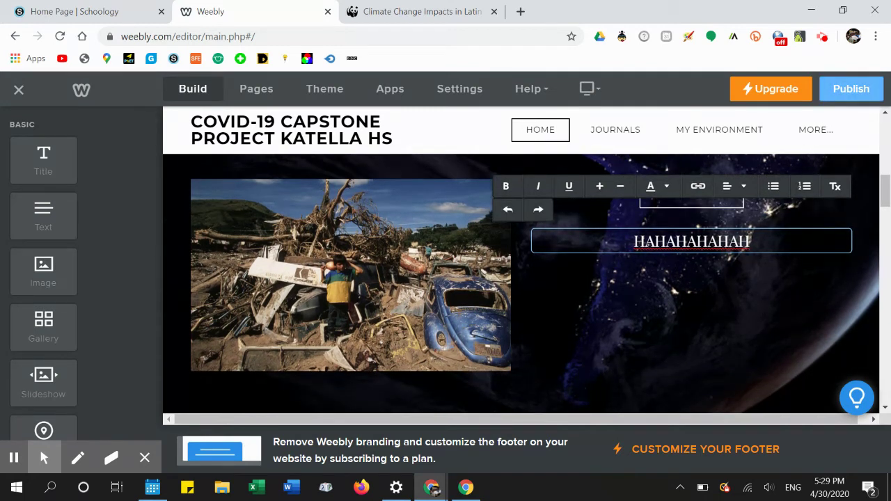
Publish the site and open the live homepage at mrbcapstonecovid19.weebly.com
click(849, 90)
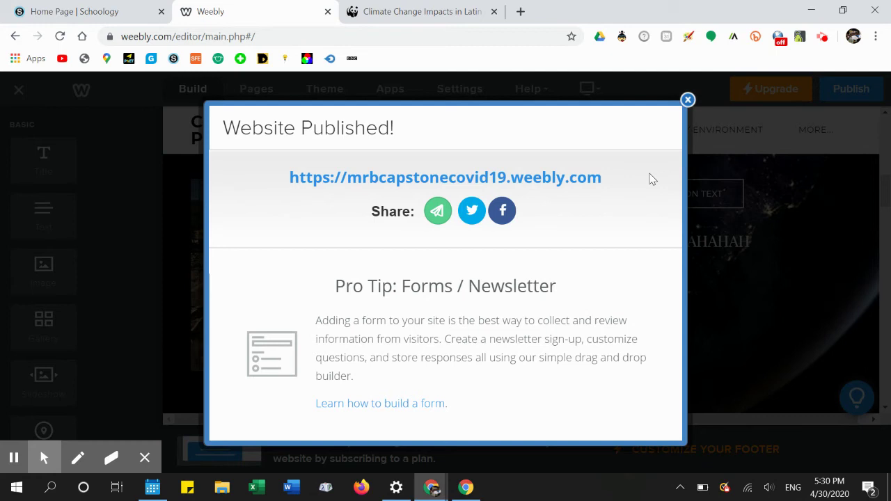
click(471, 177)
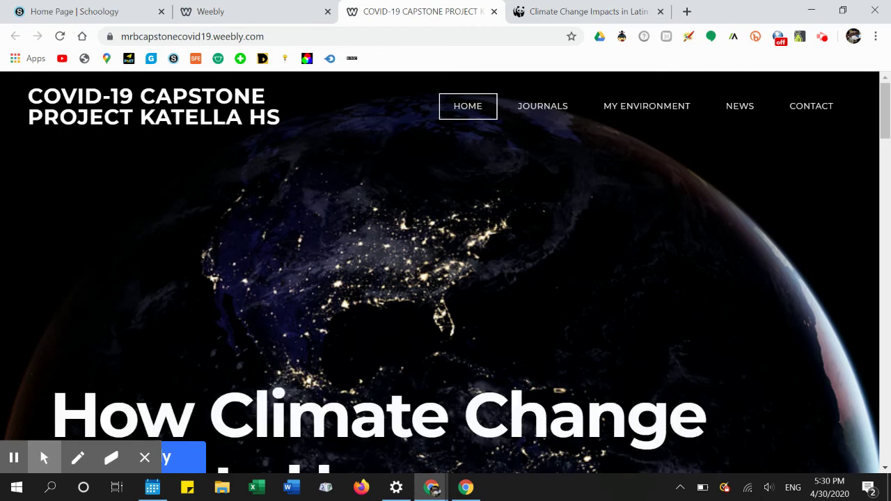
Close the old Climate Change Impacts tab and check the live button opens WWF's Latin America impacts page
scroll(567, 282, down, 5)
scroll(566, 283, down, 2)
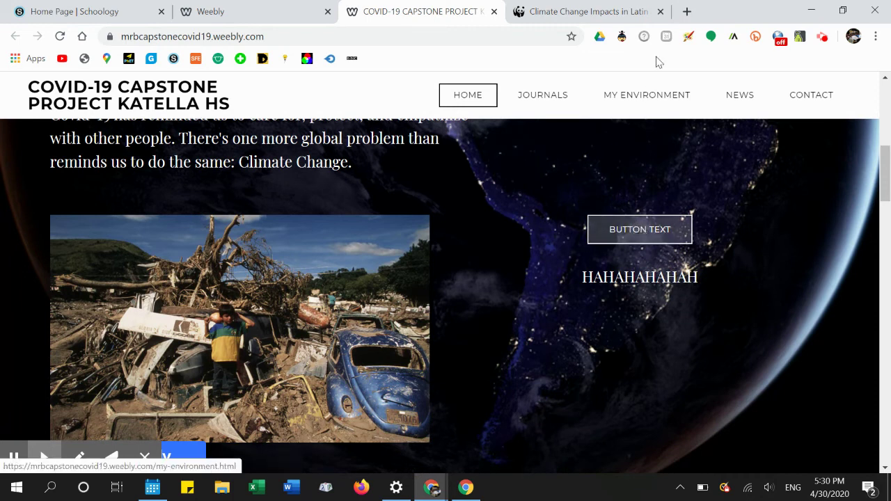
click(660, 11)
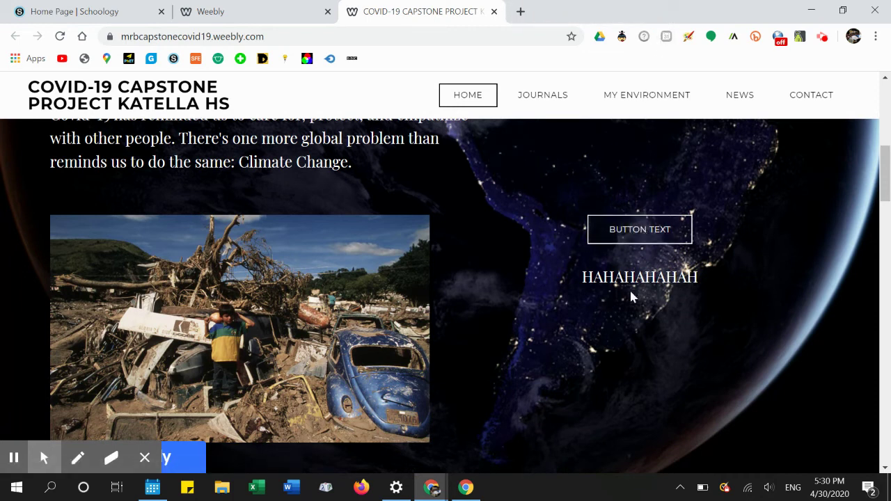
click(635, 235)
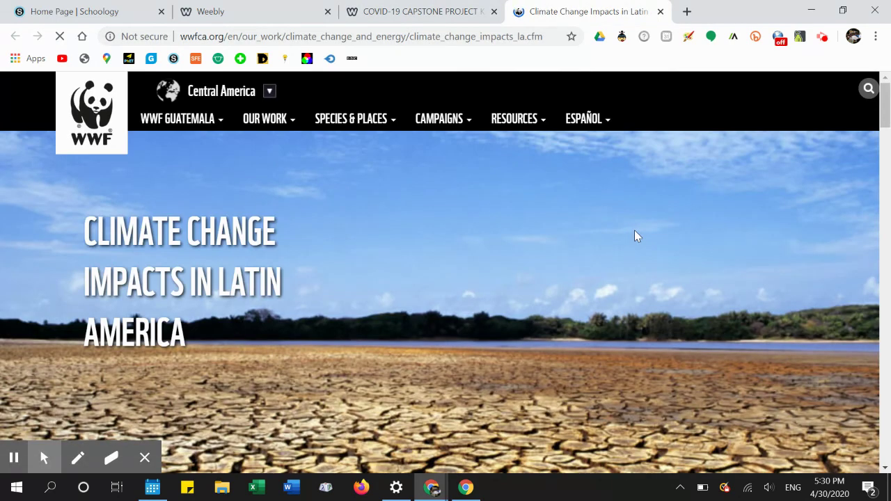
scroll(459, 240, down, 2)
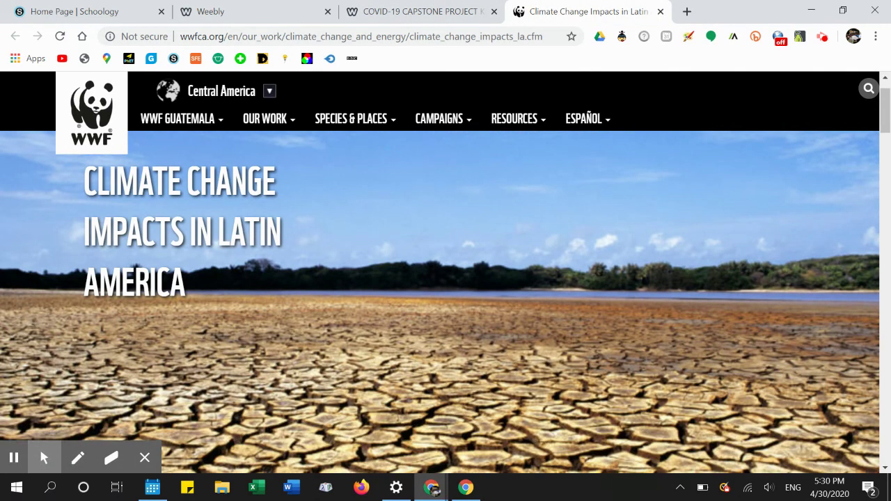
scroll(458, 240, down, 10)
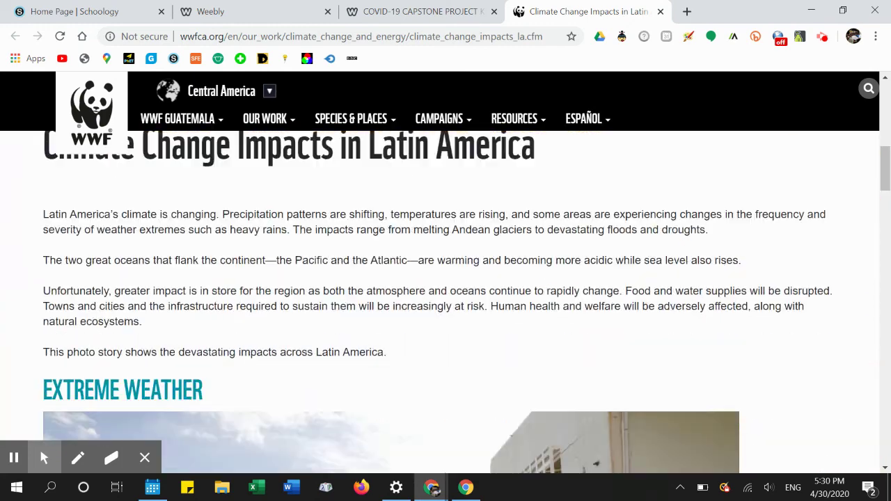
scroll(459, 240, down, 6)
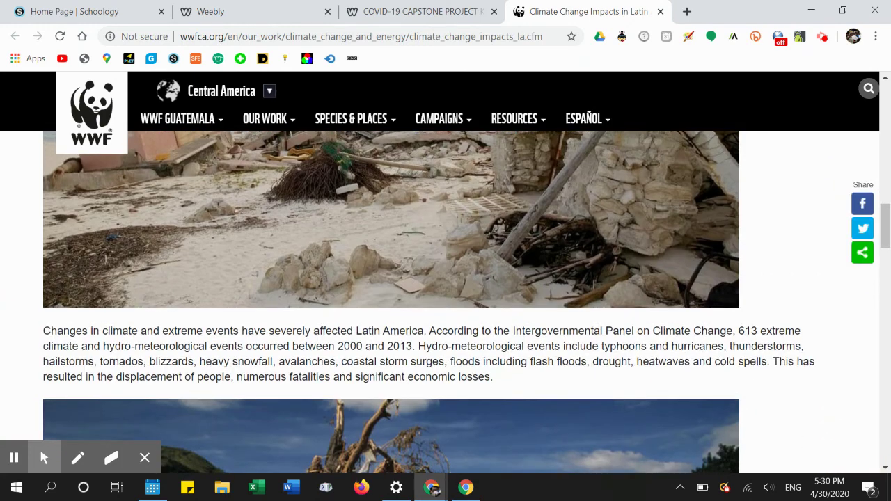